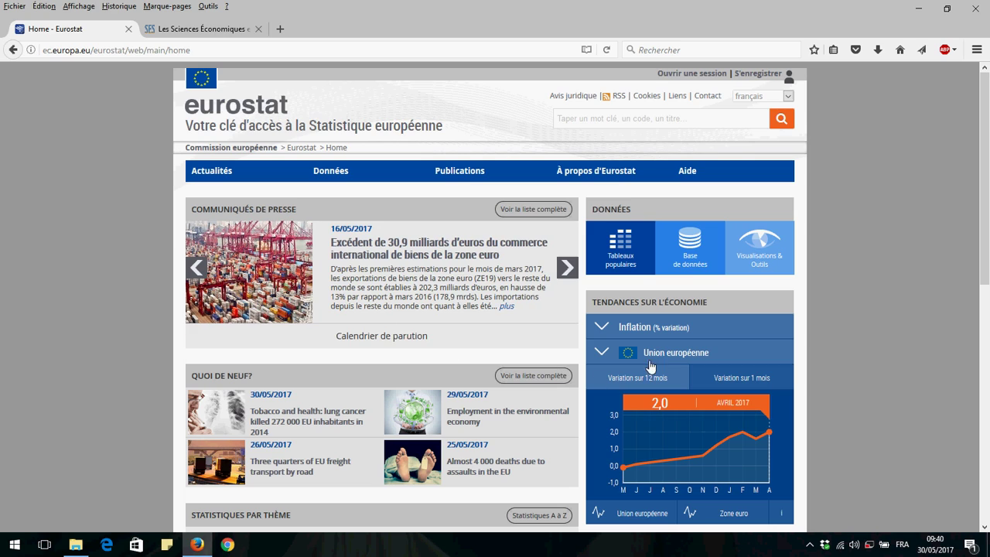
# Step: Open the ext_lt_intratrd dataset in Data Explorer from the database's long-term international goods trade indicators, under EU trade by member state
pyautogui.click(693, 263)
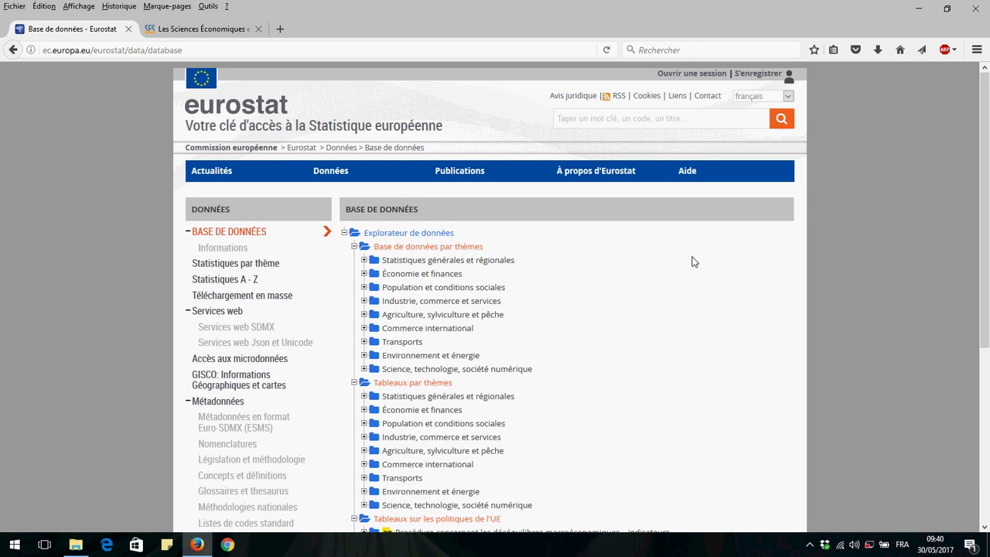
pyautogui.click(364, 328)
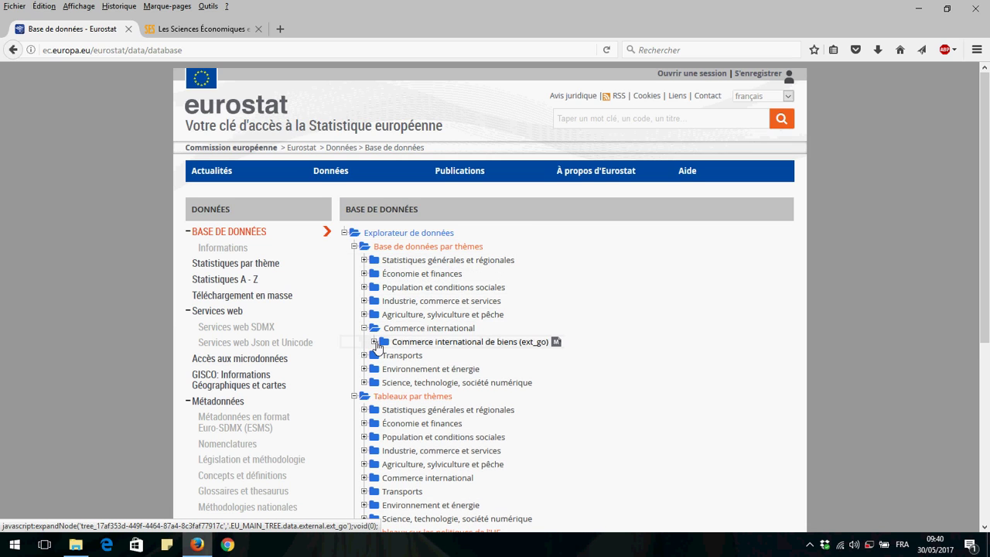
pyautogui.click(374, 342)
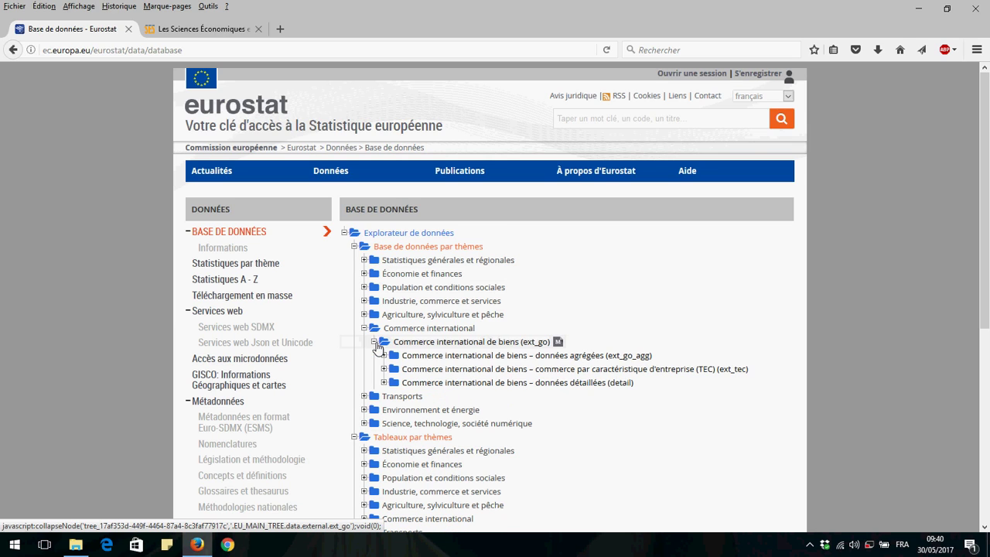
pyautogui.click(384, 356)
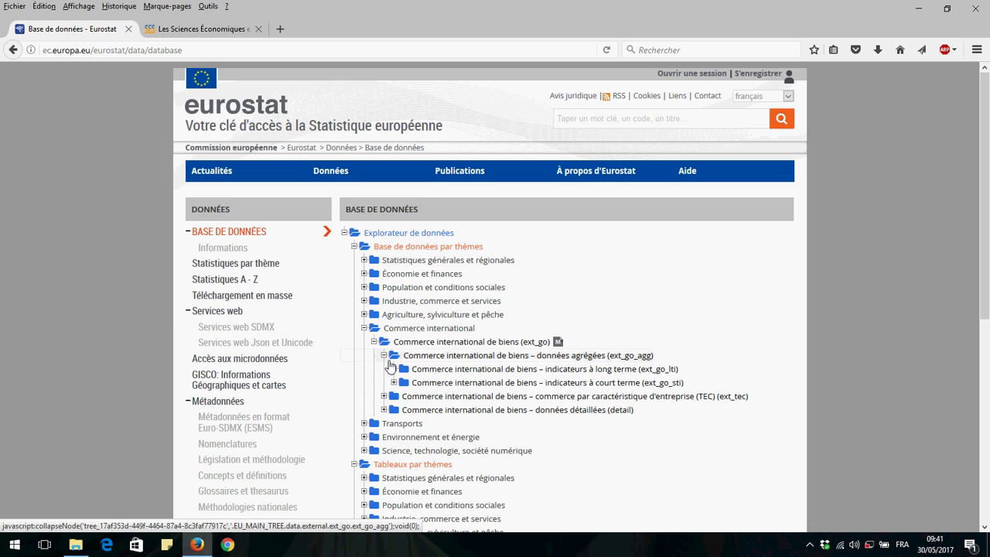
pyautogui.click(393, 369)
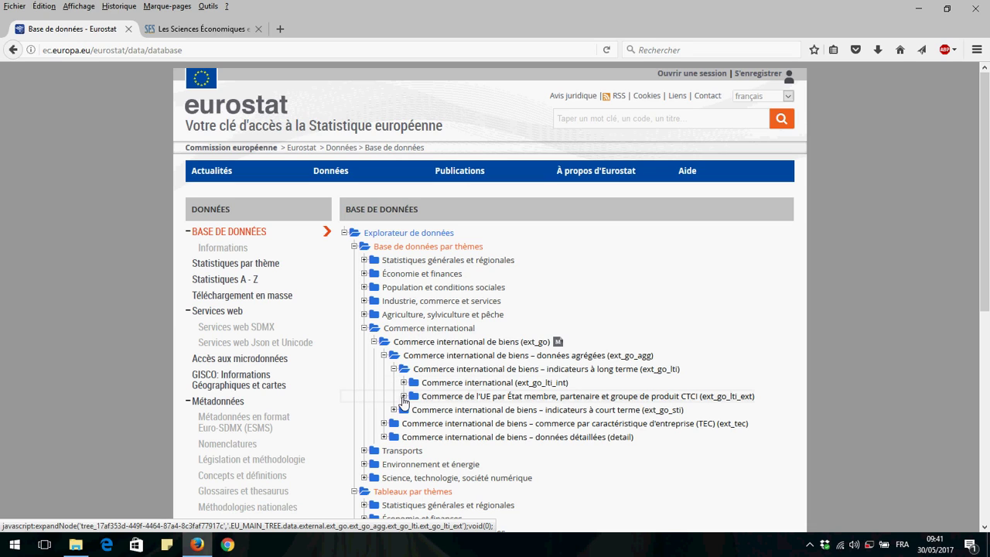
pyautogui.click(403, 397)
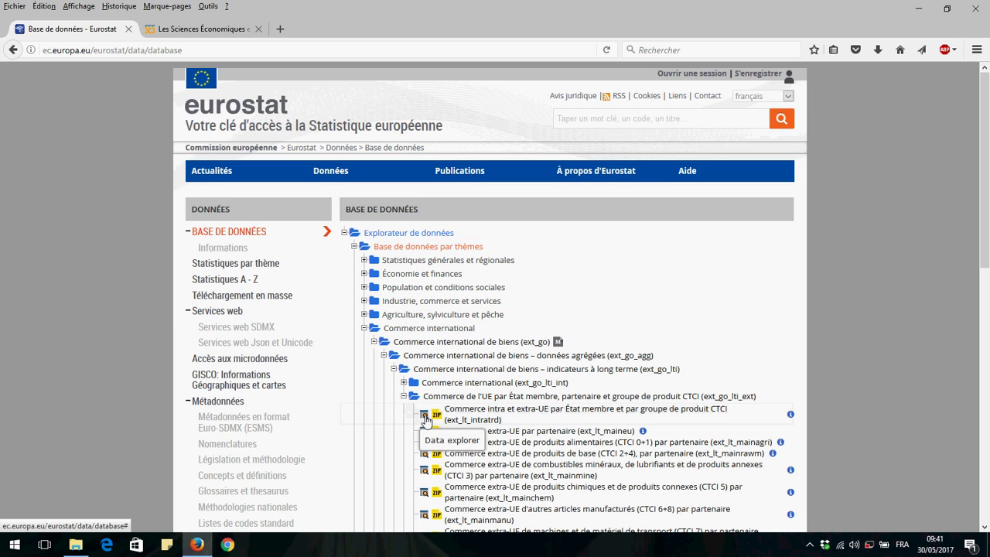
pyautogui.click(427, 419)
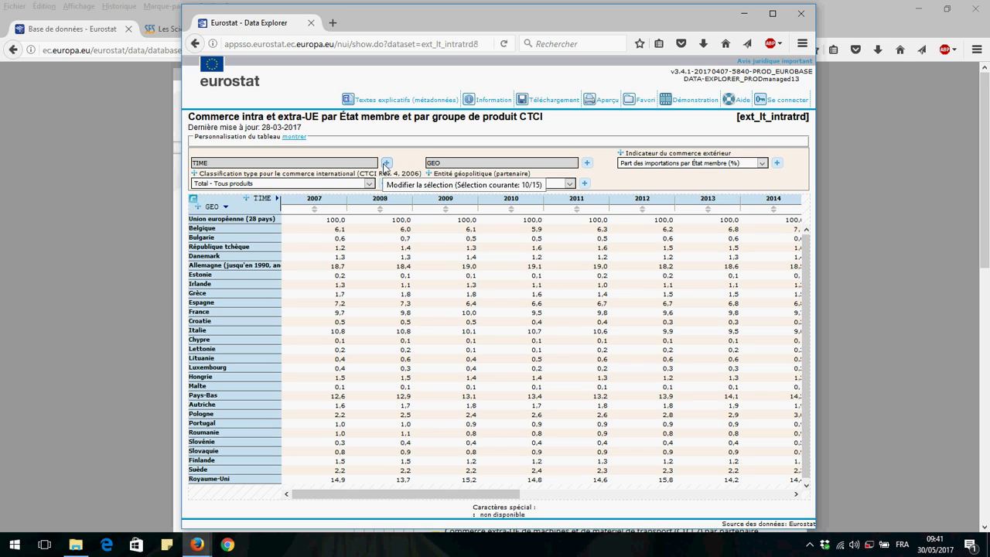
# Step: Restrict the table's TIME selection to 2016 only
pyautogui.click(385, 164)
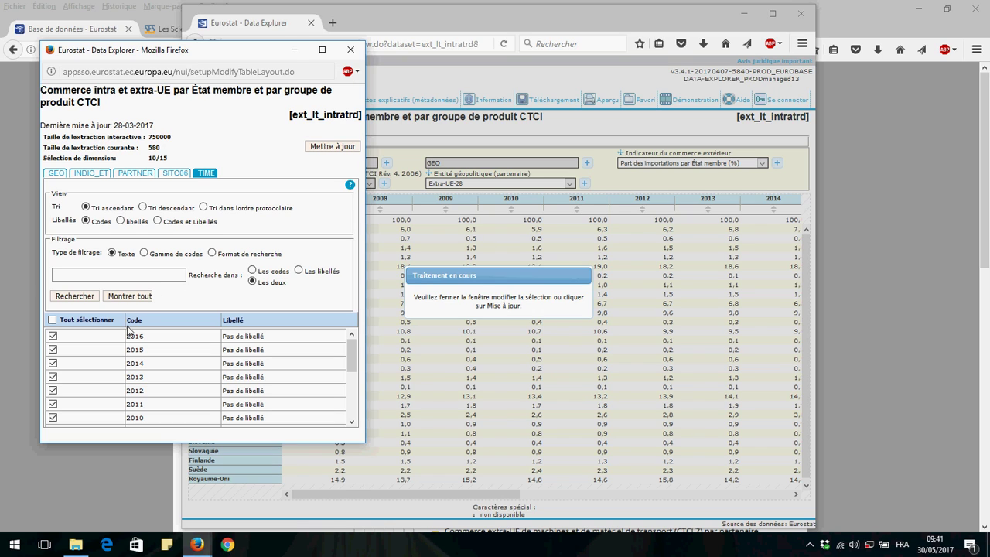
pyautogui.click(52, 320)
pyautogui.click(52, 320)
pyautogui.click(52, 337)
# Step: Review the SITC06 product groups and change the PARTNER selection from EXT_EU28 to WORLD
pyautogui.click(177, 175)
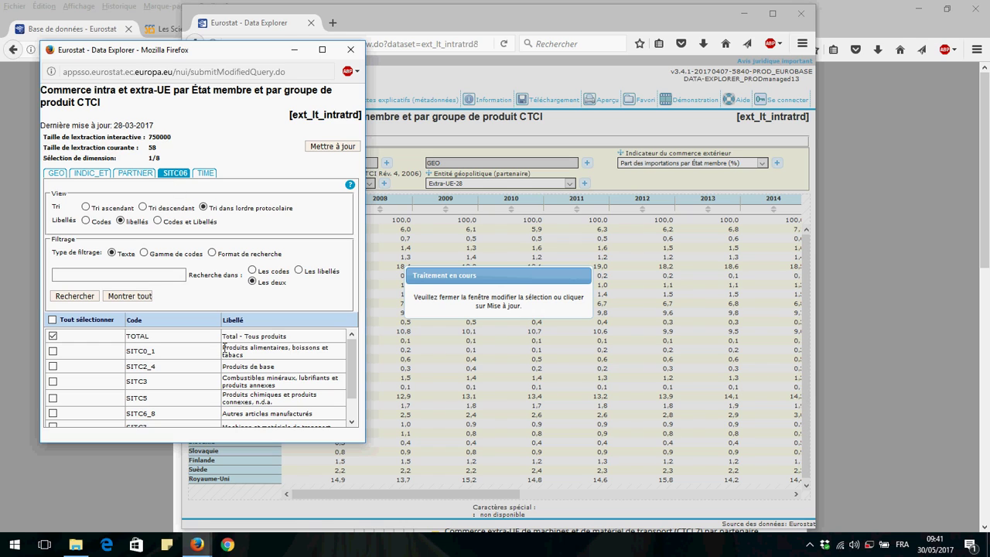
pyautogui.moveTo(351, 362)
pyautogui.mouseDown()
pyautogui.moveTo(350, 396)
pyautogui.moveTo(350, 370)
pyautogui.mouseUp()
pyautogui.click(136, 173)
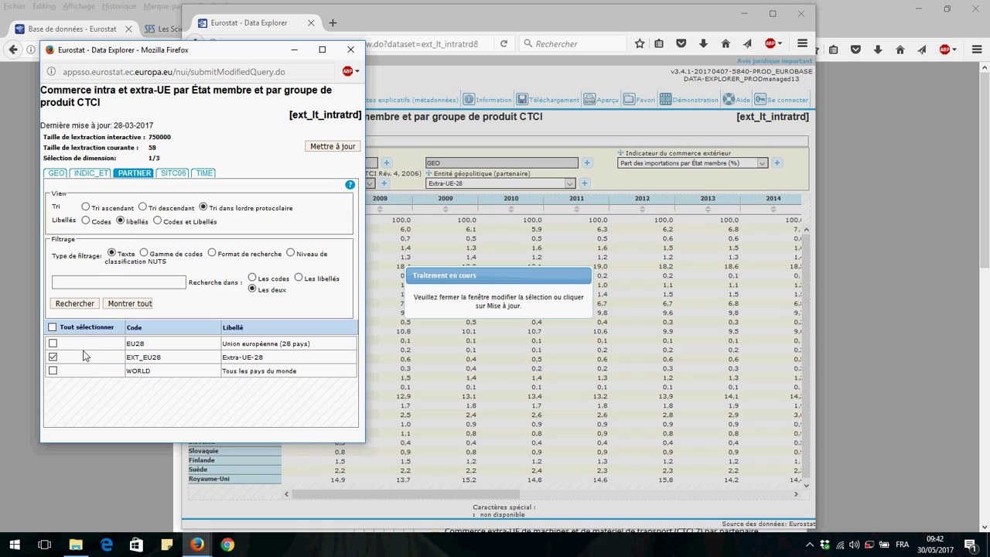
pyautogui.click(53, 357)
pyautogui.click(52, 371)
# Step: Set the INDIC_ET selection to MIO_BAL_VAL only, deselecting the import and export share indicators
pyautogui.click(97, 175)
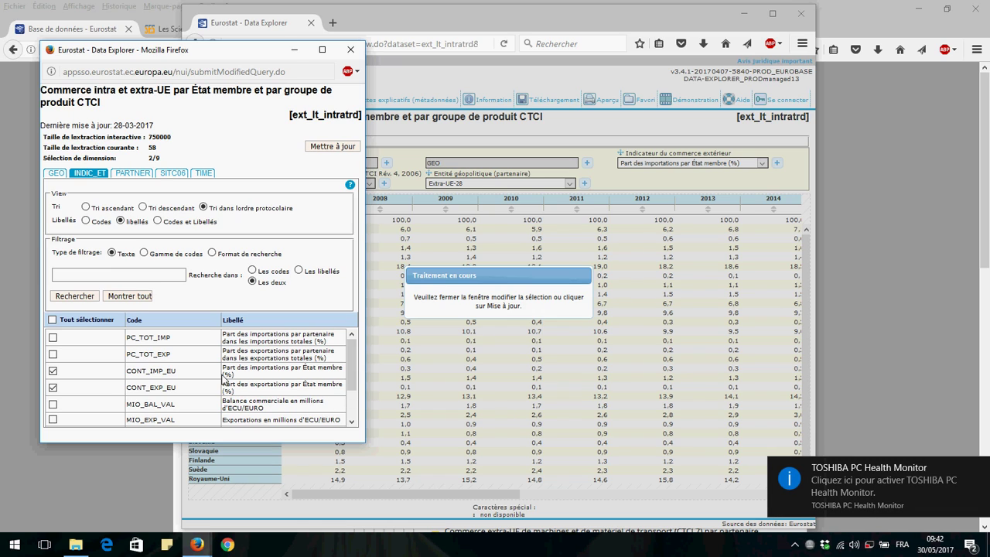
pyautogui.click(53, 371)
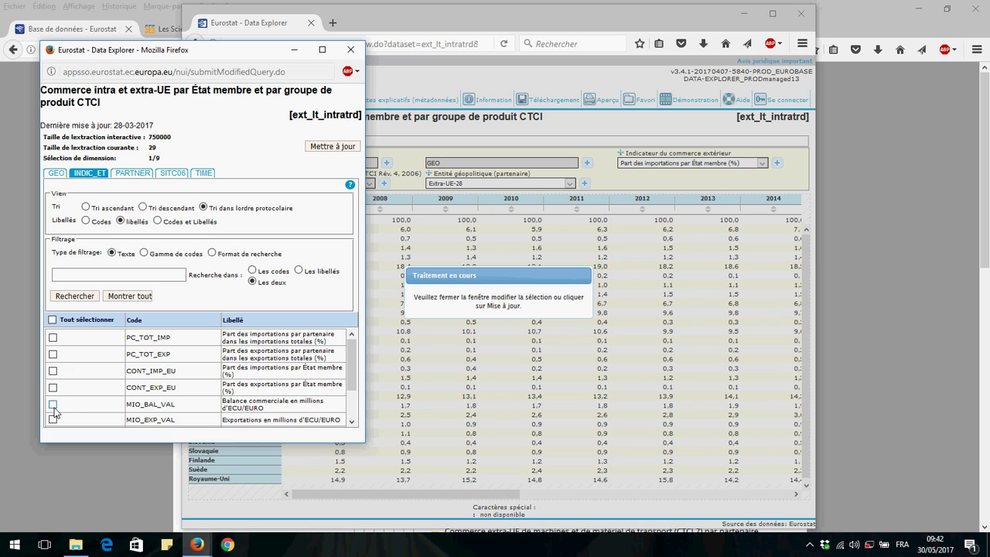
pyautogui.click(53, 405)
pyautogui.moveTo(354, 379)
pyautogui.mouseDown()
pyautogui.moveTo(352, 418)
pyautogui.moveTo(357, 363)
pyautogui.mouseUp()
# Step: Exclude EU28 from the GEO selection and update the table with the modified selections
pyautogui.click(56, 173)
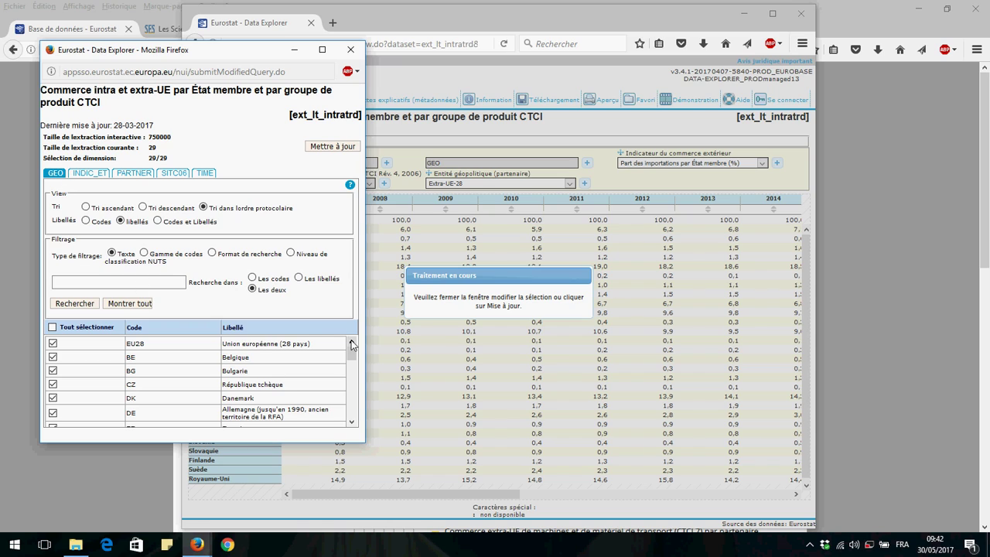
pyautogui.click(52, 344)
pyautogui.moveTo(352, 356)
pyautogui.mouseDown()
pyautogui.moveTo(357, 422)
pyautogui.moveTo(362, 345)
pyautogui.mouseUp()
pyautogui.click(344, 148)
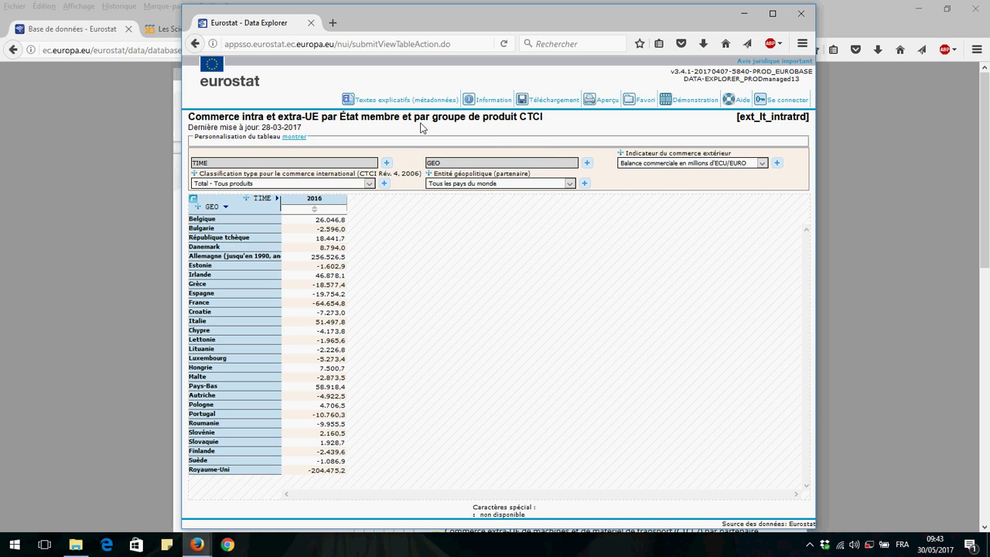
# Step: Download the trade balance table in Excel format and open ext_lt_intratrd.xls in Microsoft Office Excel
pyautogui.click(547, 102)
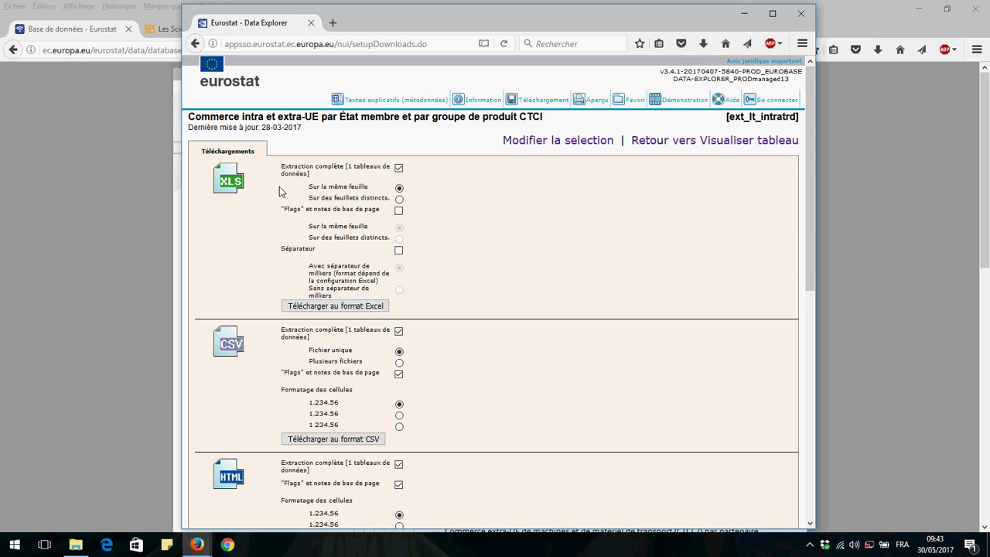
pyautogui.click(352, 306)
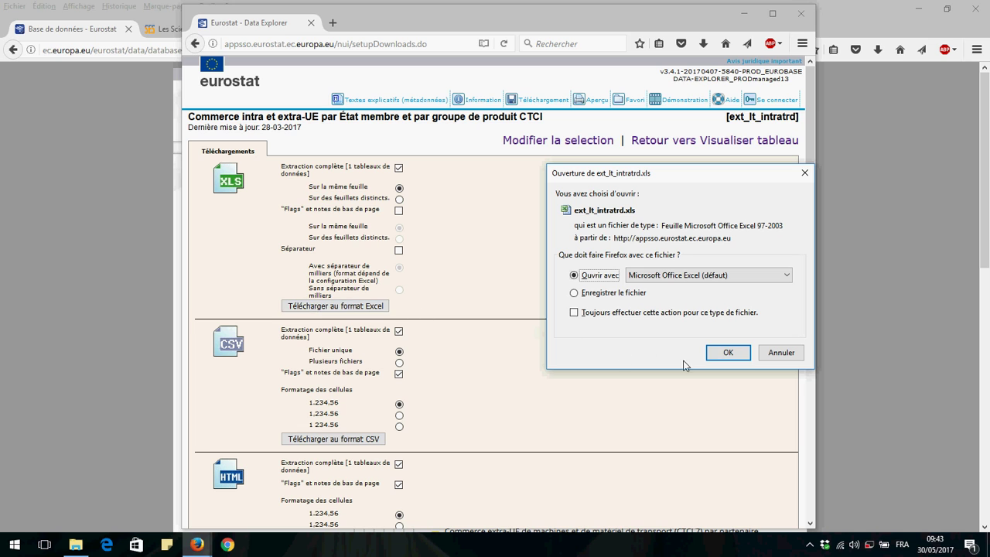
pyautogui.click(719, 354)
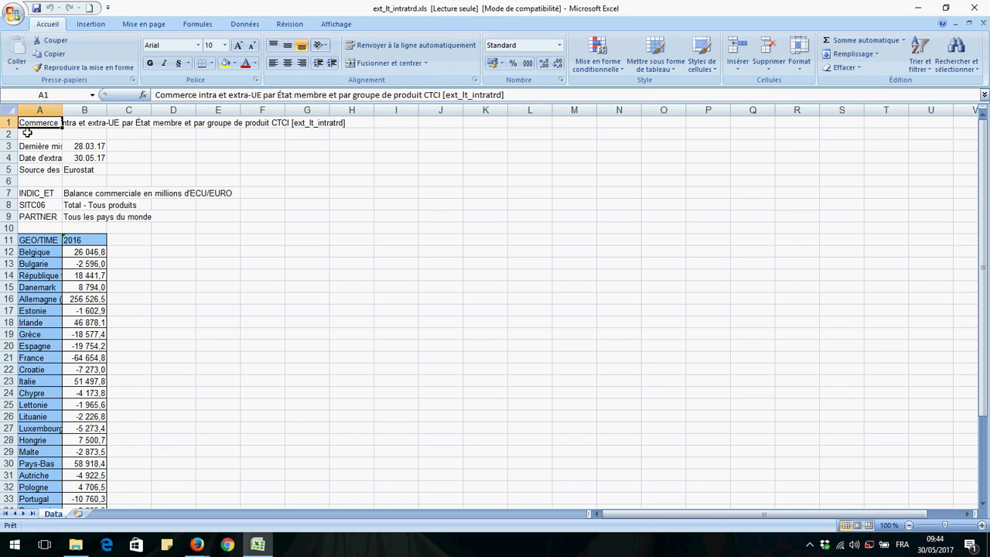
# Step: Delete header rows 1 to 11 above the country data and the contents of note rows 29 to 31 below it
pyautogui.moveTo(7, 122); pyautogui.dragTo(7, 236)
pyautogui.rightClick(8, 235)
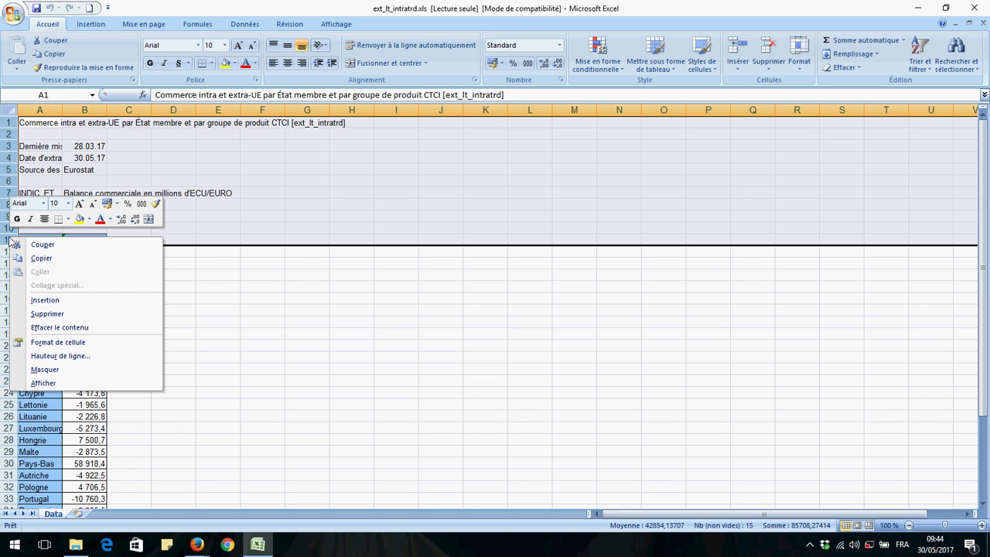
pyautogui.click(45, 314)
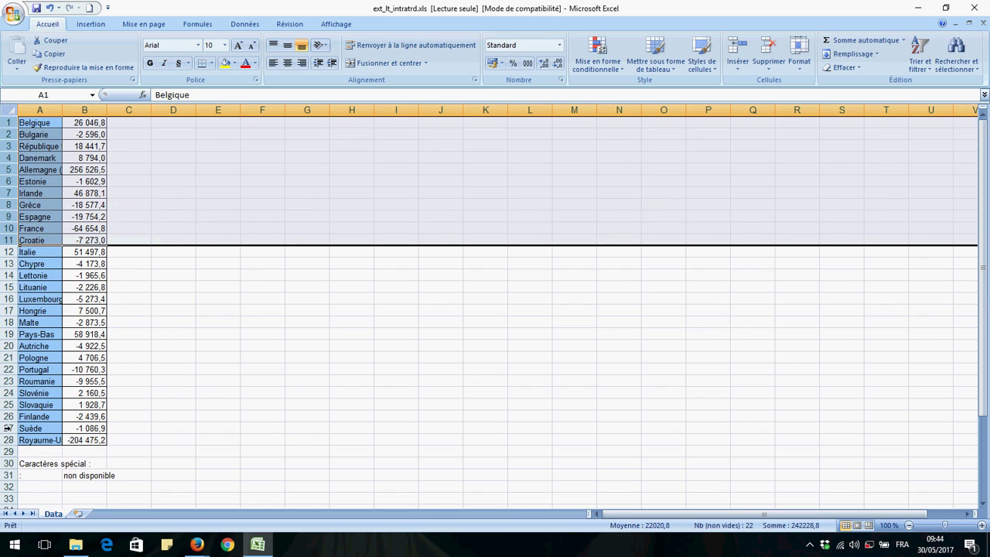
pyautogui.moveTo(6, 451); pyautogui.dragTo(8, 476)
pyautogui.rightClick(9, 475)
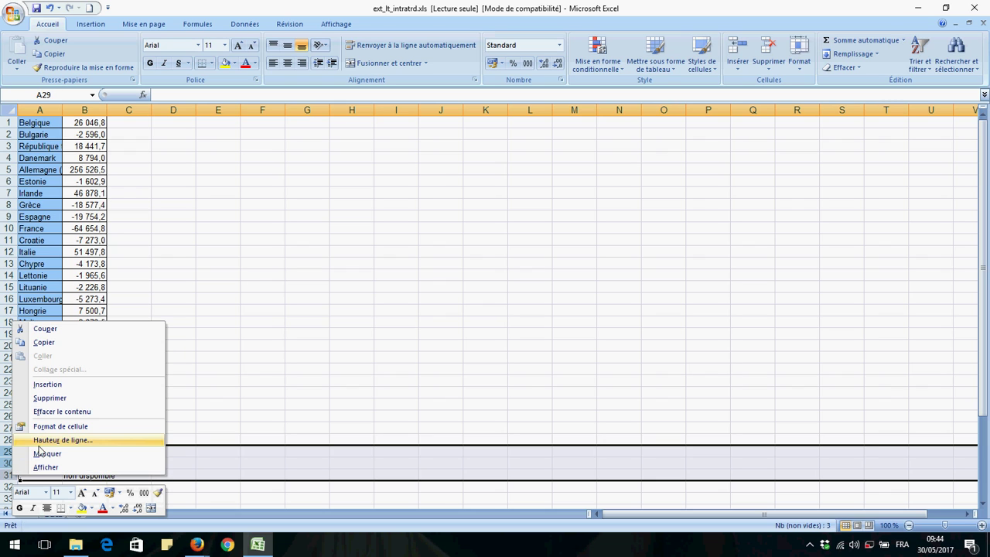
pyautogui.click(52, 398)
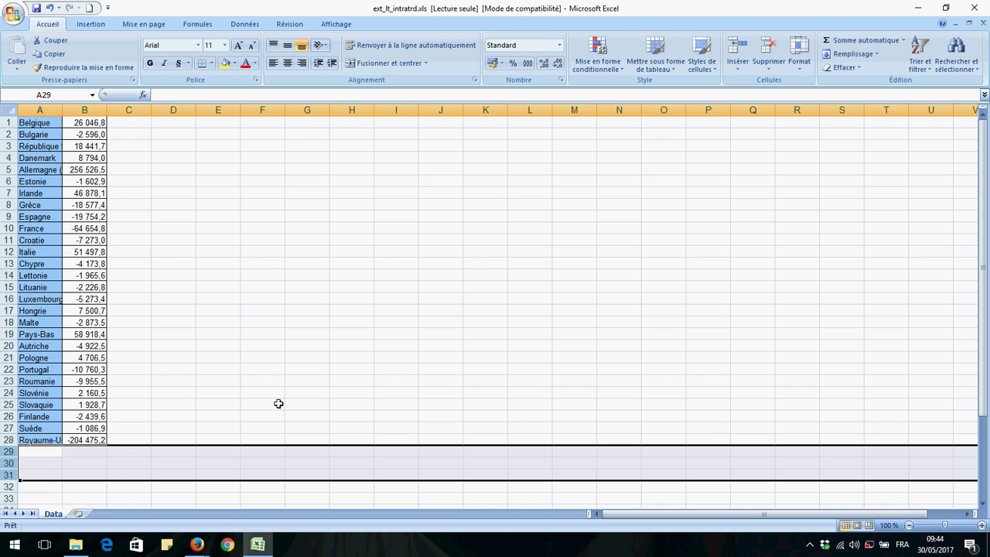
# Step: Start saving a copy of the workbook in another format, choosing the type CSV (séparateur: point-virgule)
pyautogui.click(15, 16)
pyautogui.moveTo(38, 155)
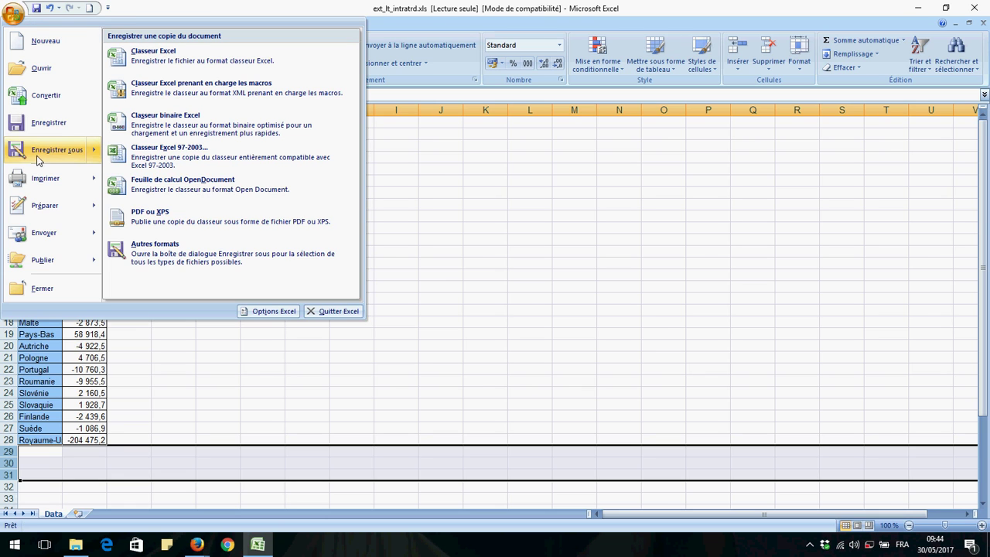
pyautogui.click(161, 250)
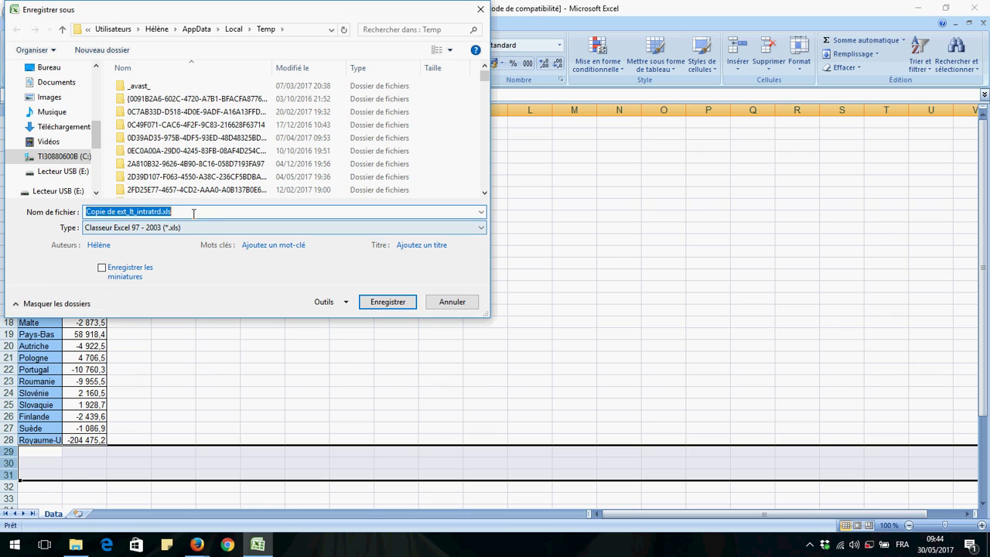
pyautogui.click(316, 231)
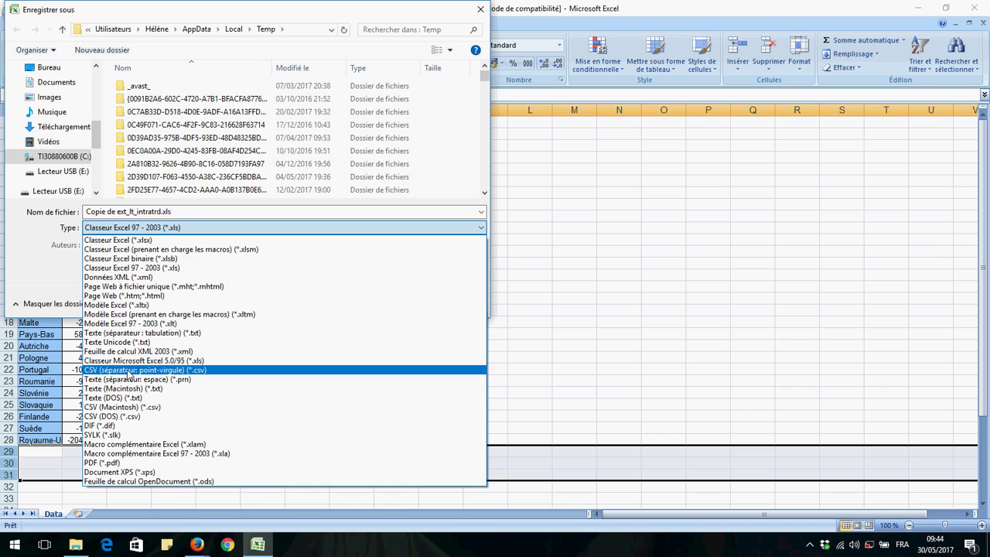
pyautogui.click(161, 370)
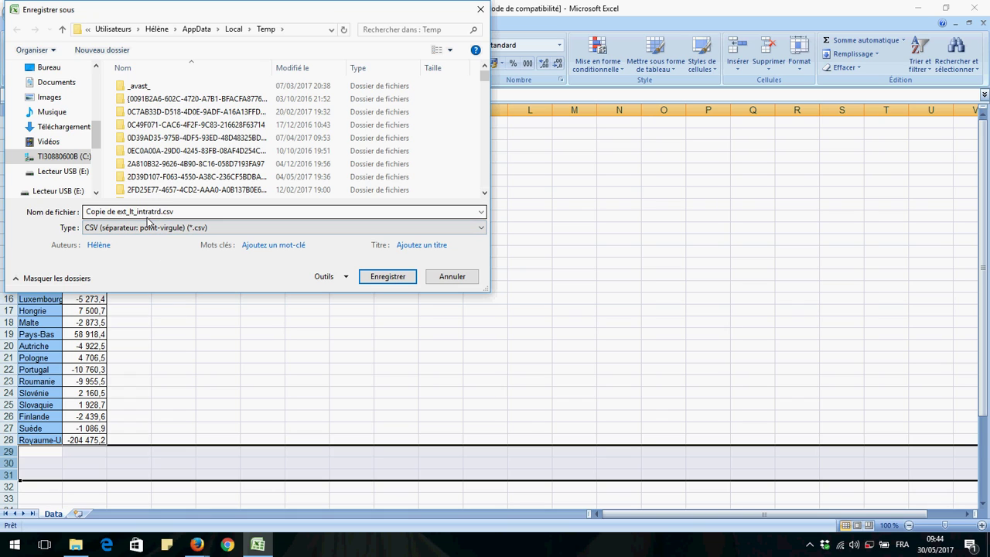
# Step: Name the copy bc_ue.csv and choose the Bureau folder as its location
pyautogui.moveTo(175, 212); pyautogui.dragTo(60, 213)
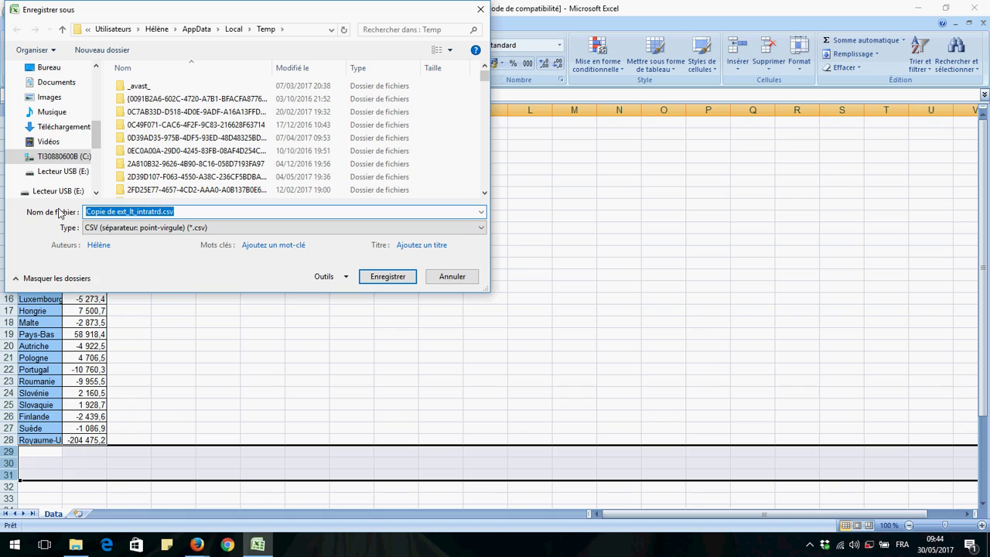
pyautogui.write('bc')
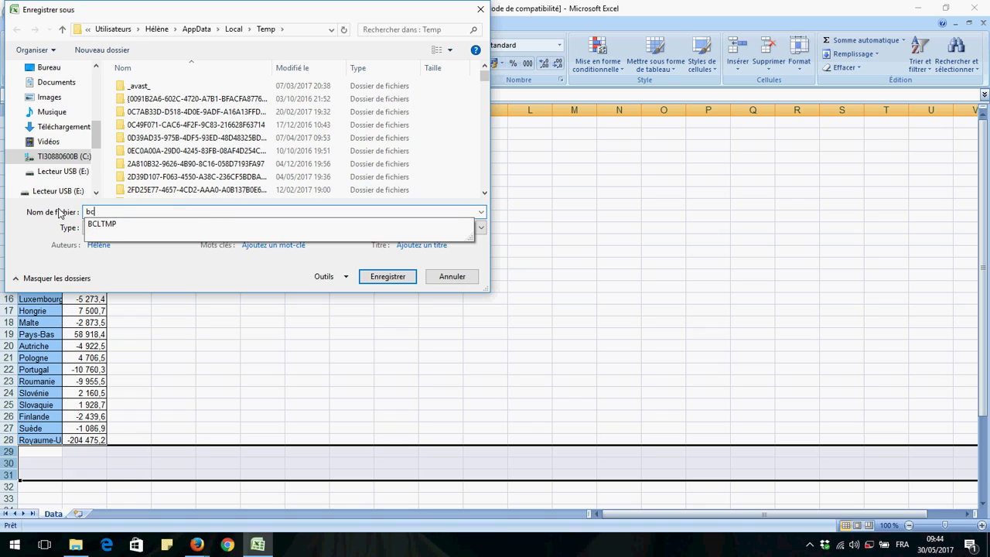
pyautogui.write('_u')
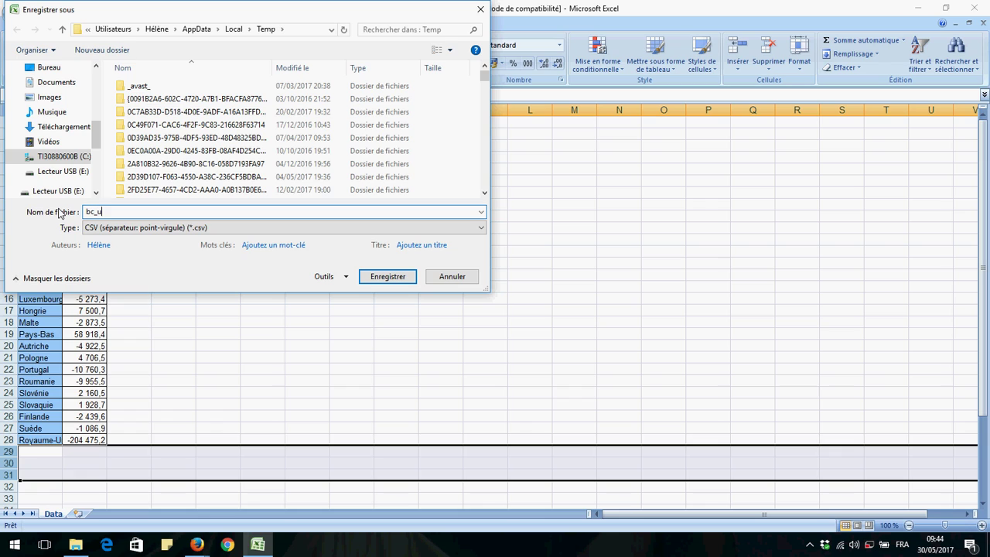
pyautogui.write('e.csv')
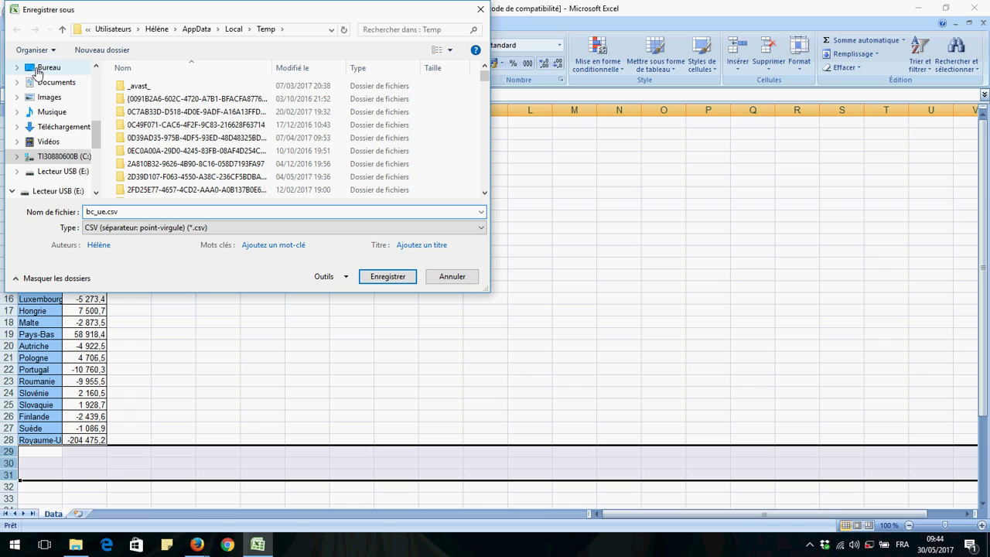
pyautogui.click(37, 70)
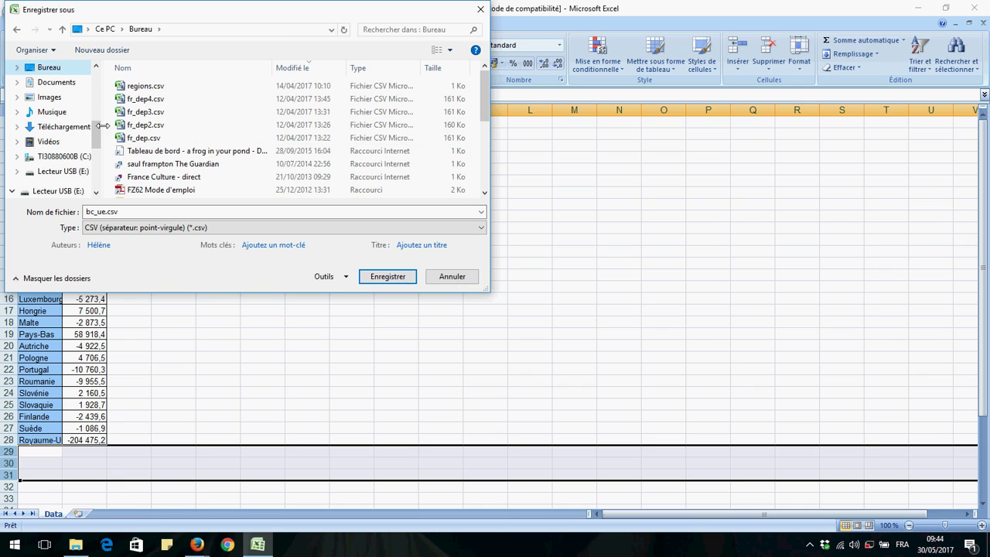
pyautogui.moveTo(95, 131)
pyautogui.mouseDown()
pyautogui.moveTo(93, 163)
pyautogui.moveTo(96, 124)
pyautogui.mouseUp()
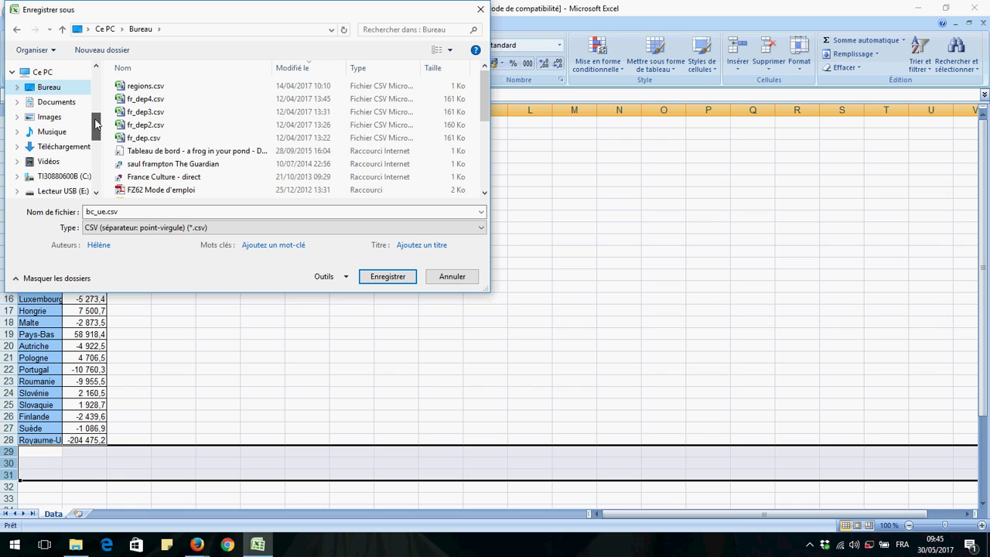
# Step: Save the file while keeping the CSV format, and close Excel without saving further changes
pyautogui.click(388, 276)
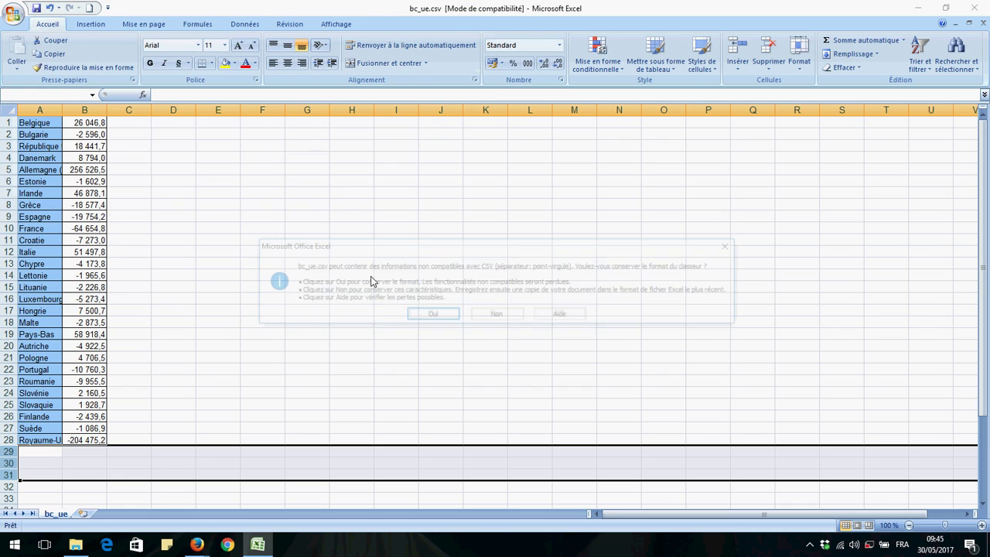
pyautogui.click(430, 316)
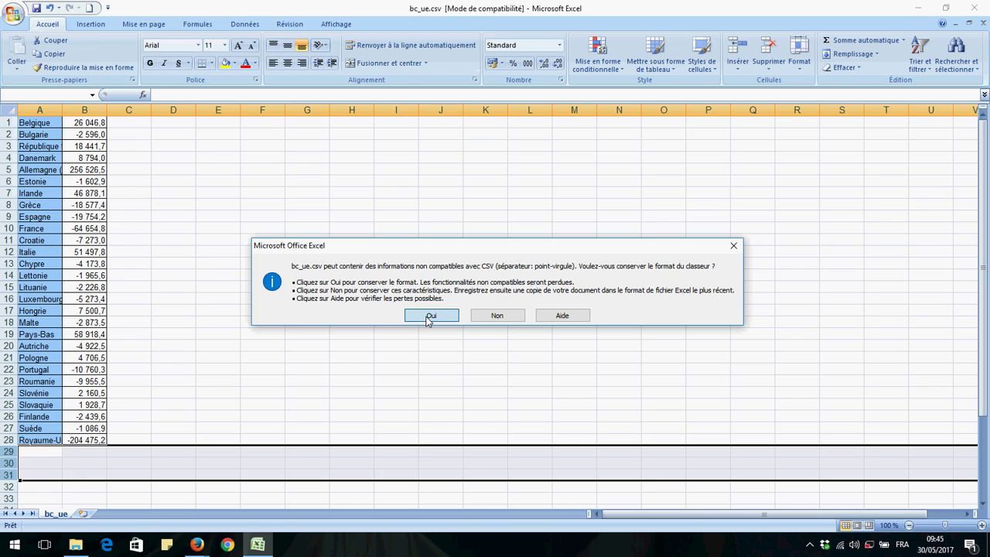
pyautogui.click(980, 11)
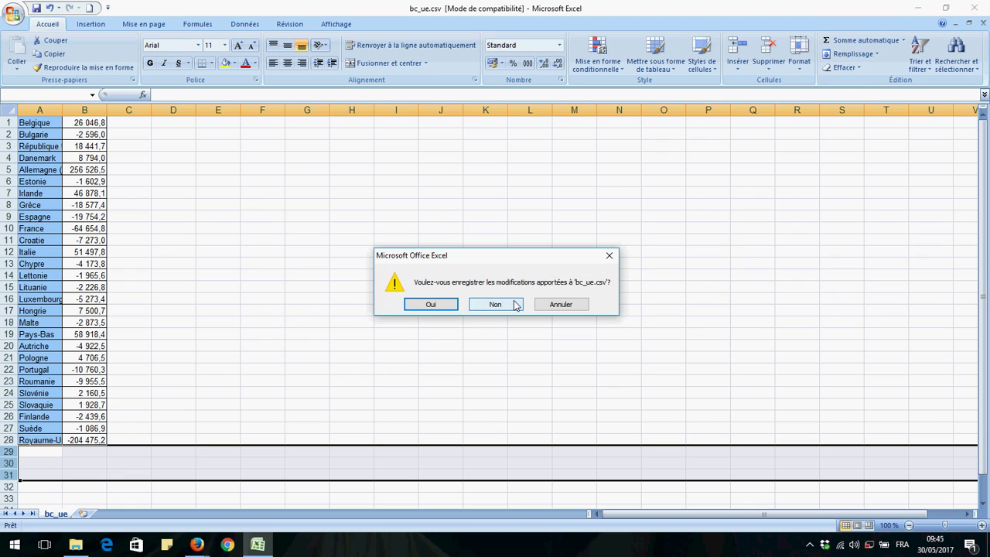
pyautogui.click(495, 304)
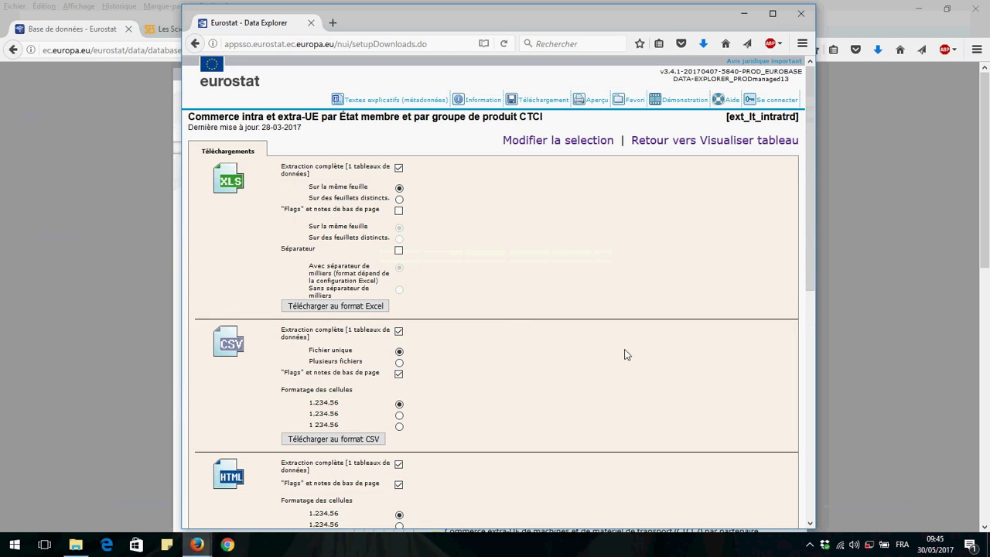
# Step: Open the file bc_ue.csv from the desktop in the text editor Bloc-notes
pyautogui.click(988, 545)
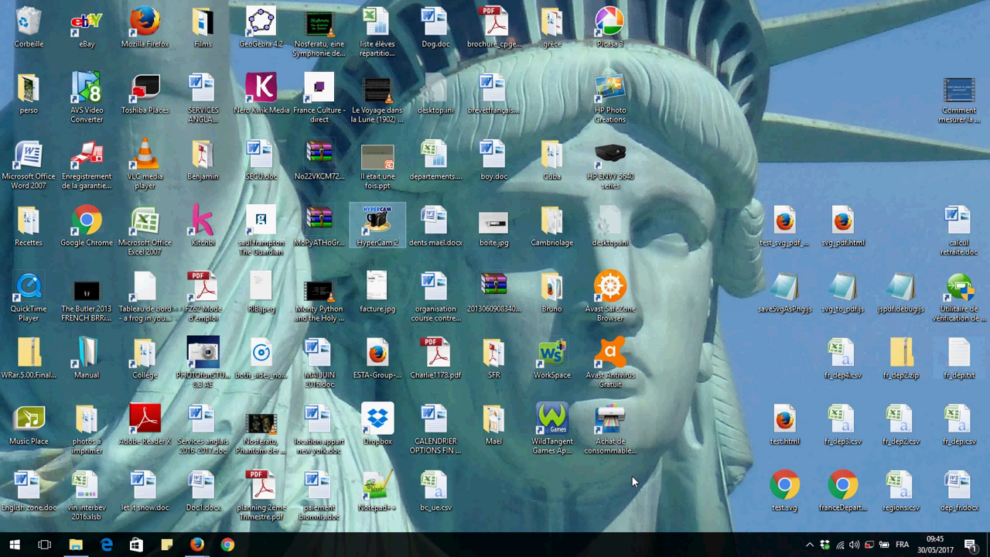
pyautogui.rightClick(438, 484)
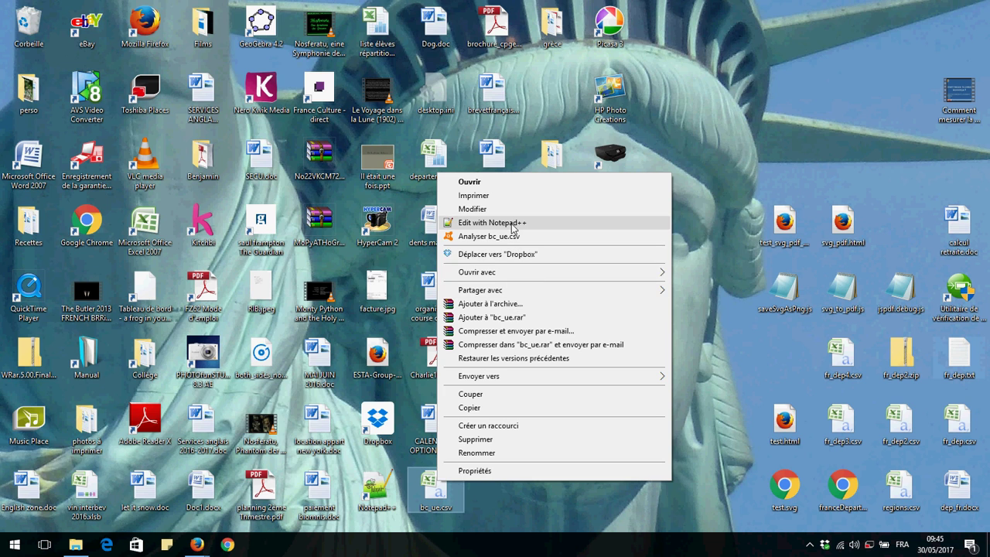
pyautogui.moveTo(506, 277)
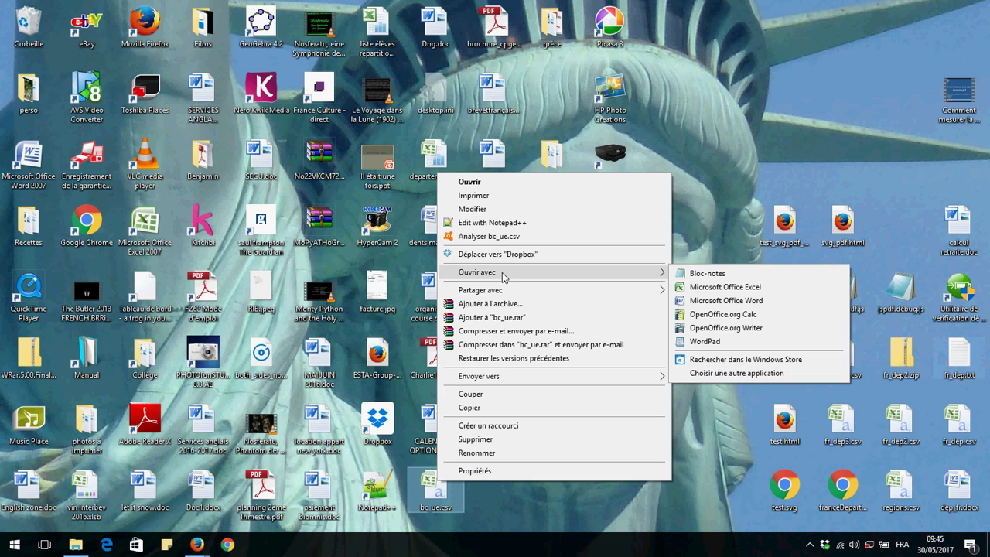
pyautogui.click(688, 275)
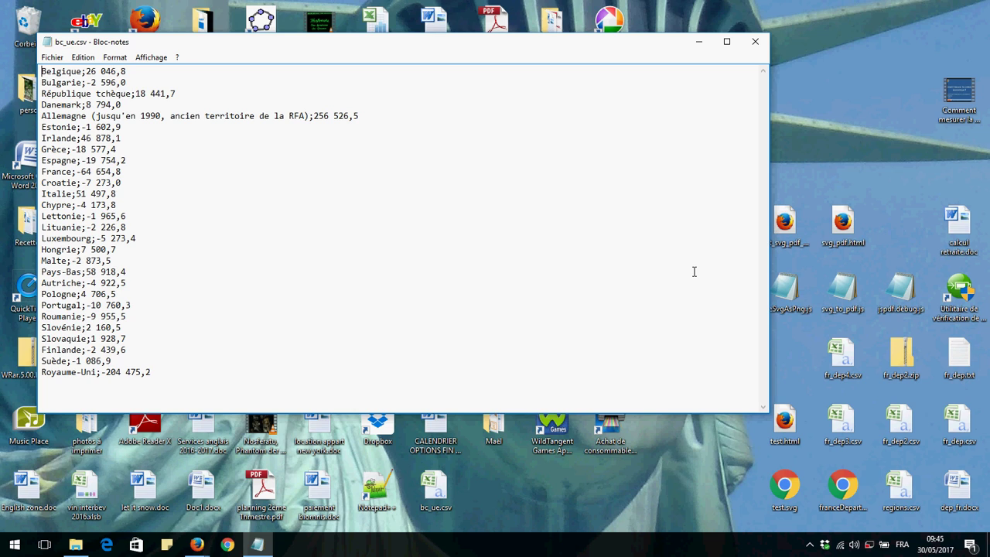
# Step: Copy all the country data from bc_ue.csv and paste it into the Données field of Cartoses in Firefox
pyautogui.hotkey('ctrl', 'a')
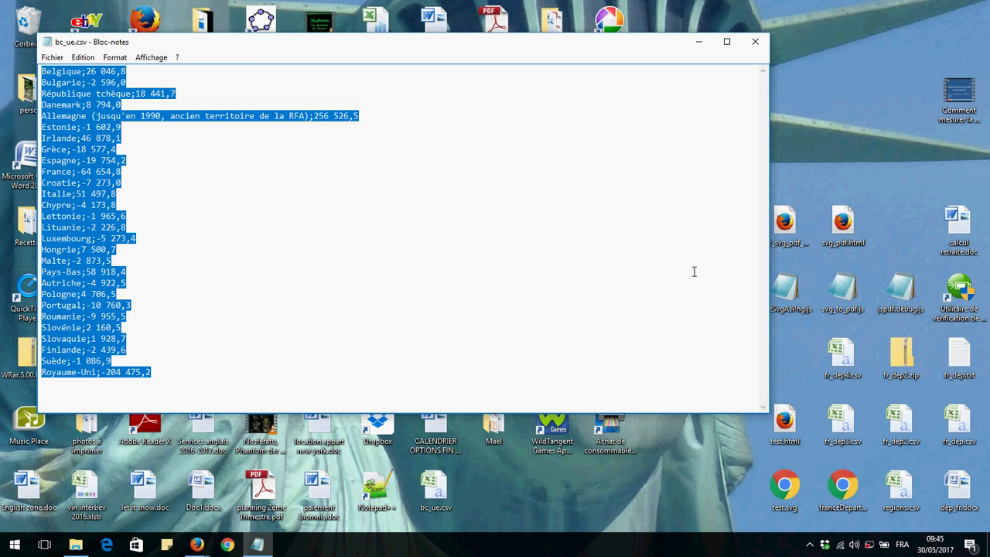
pyautogui.click(193, 548)
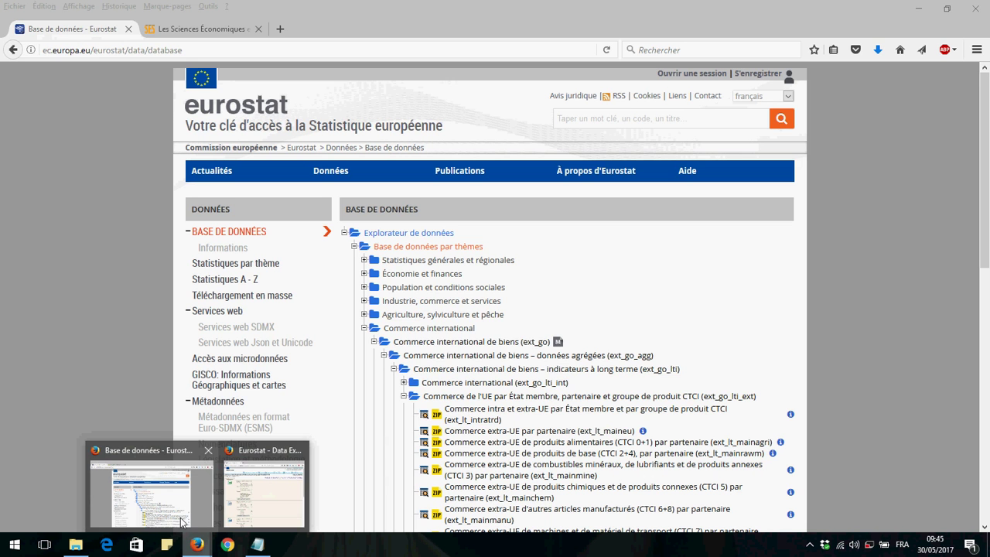
pyautogui.click(180, 517)
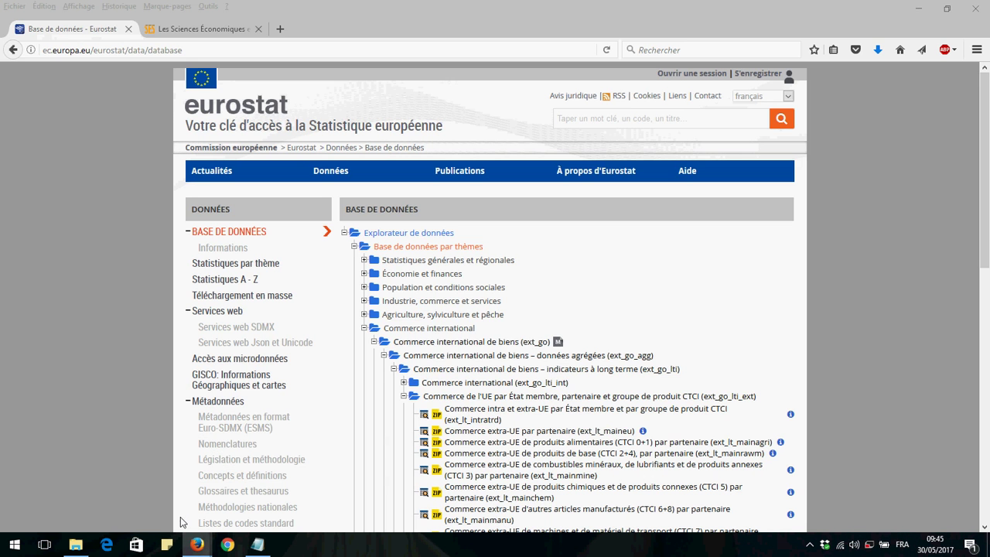
pyautogui.click(199, 29)
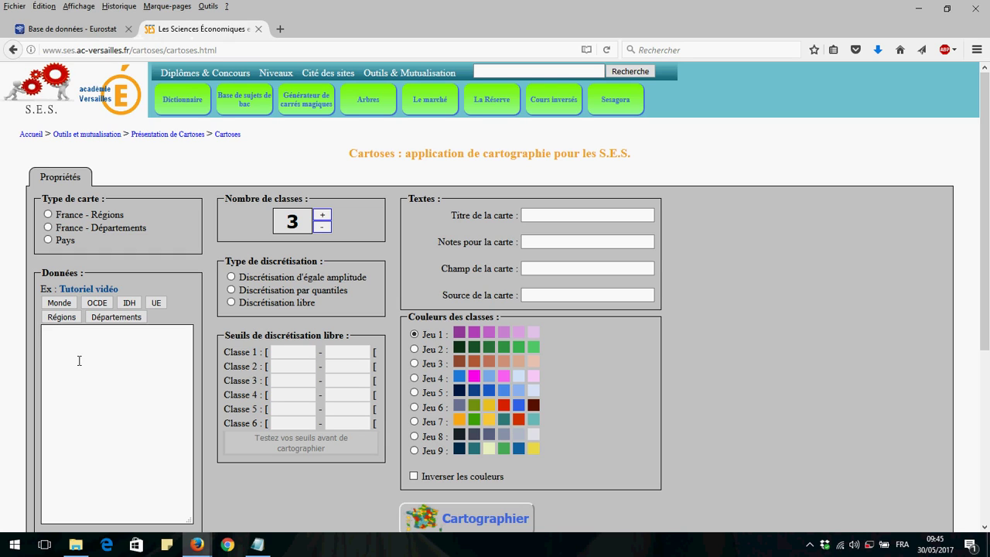
pyautogui.hotkey('ctrl', 'v')
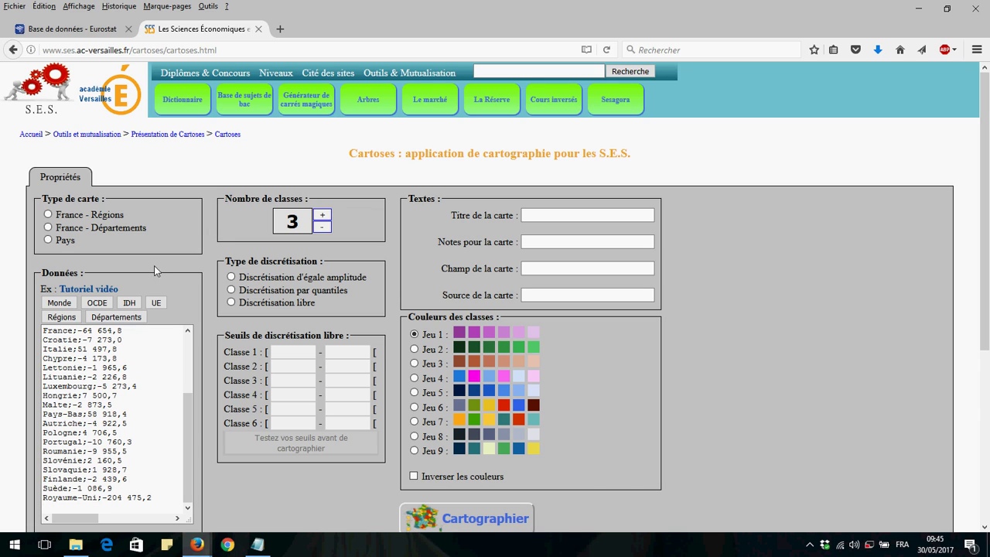
# Step: Set the map type to Pays, the discretisation to quantiles and the colours to Jeu 7, and try to generate the map
pyautogui.click(60, 242)
pyautogui.click(263, 295)
pyautogui.click(463, 422)
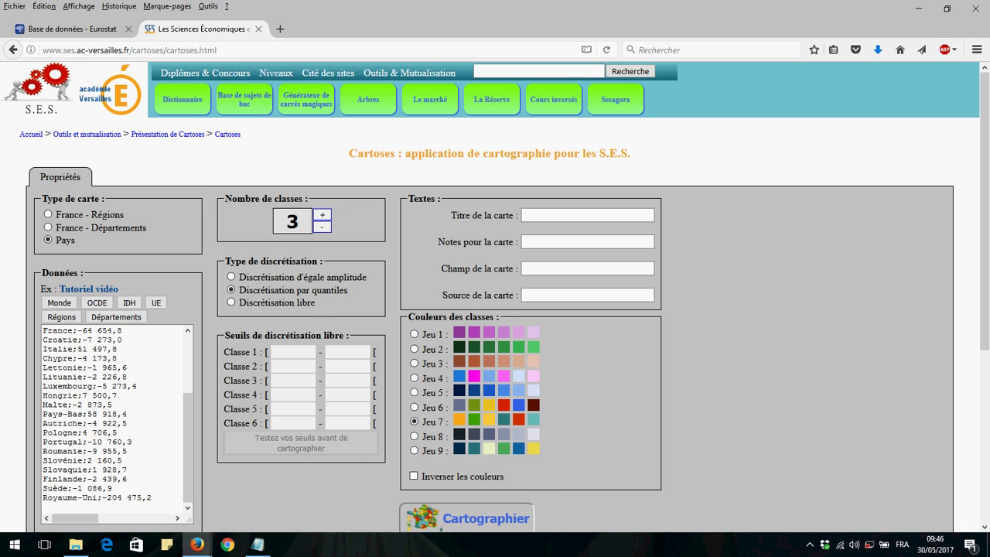
pyautogui.click(433, 518)
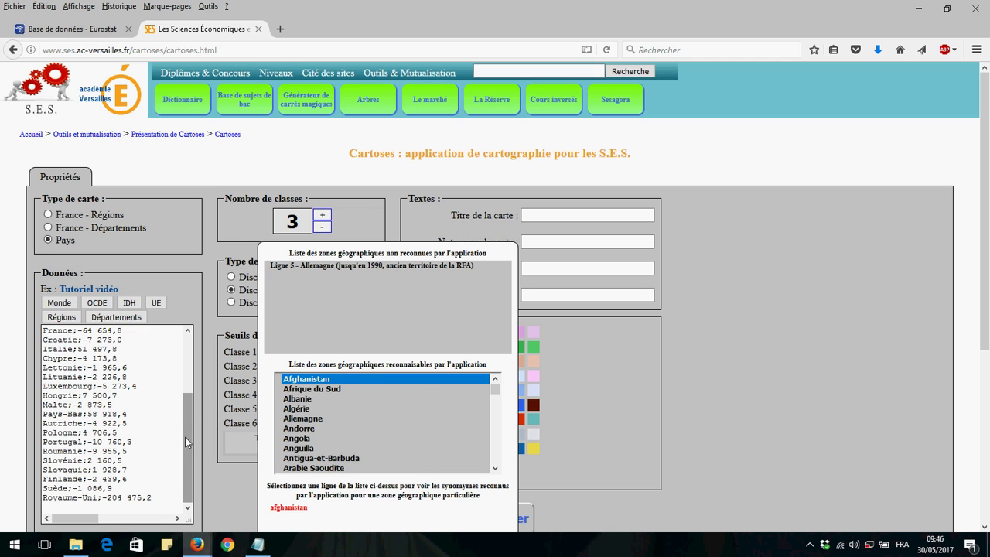
# Step: Shorten the country name on data line 5 to Allemagne by deleting the note about the former RFA territory
pyautogui.moveTo(185, 437); pyautogui.dragTo(188, 380)
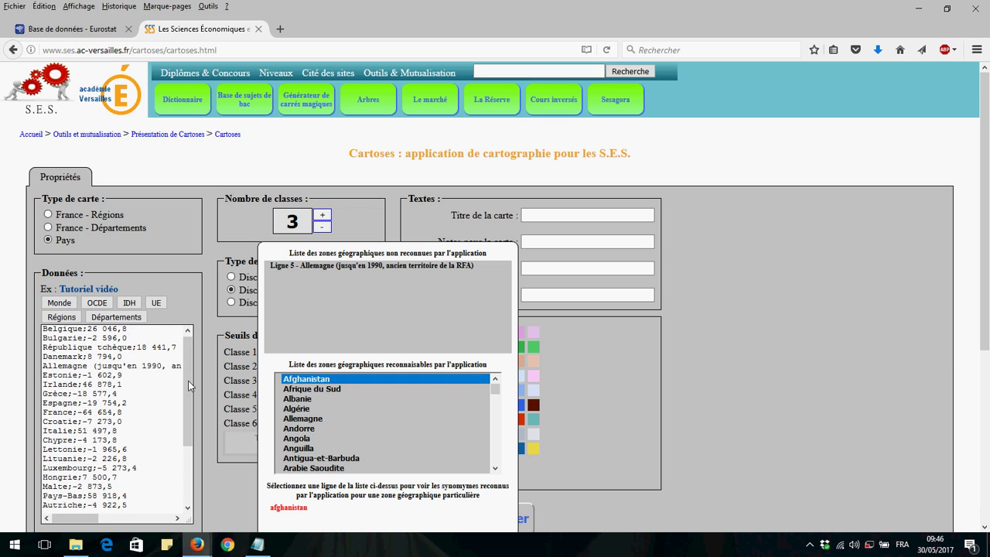
pyautogui.tripleClick(89, 366)
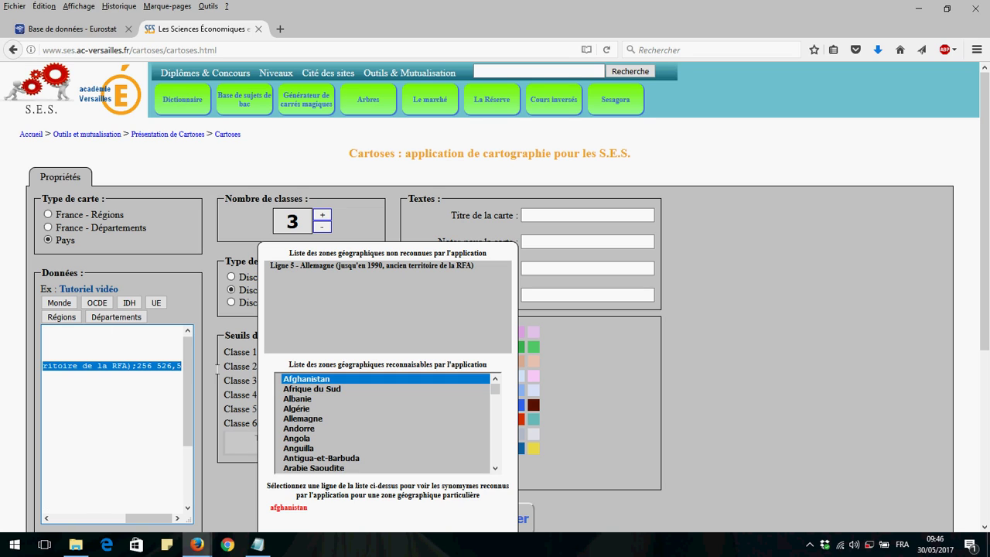
pyautogui.moveTo(217, 370); pyautogui.dragTo(131, 370)
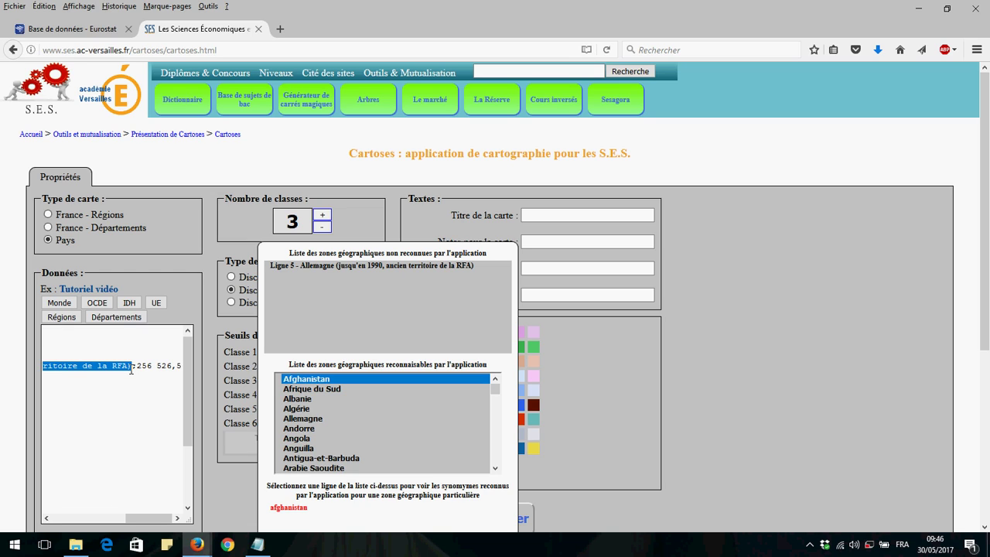
pyautogui.press('Delete')
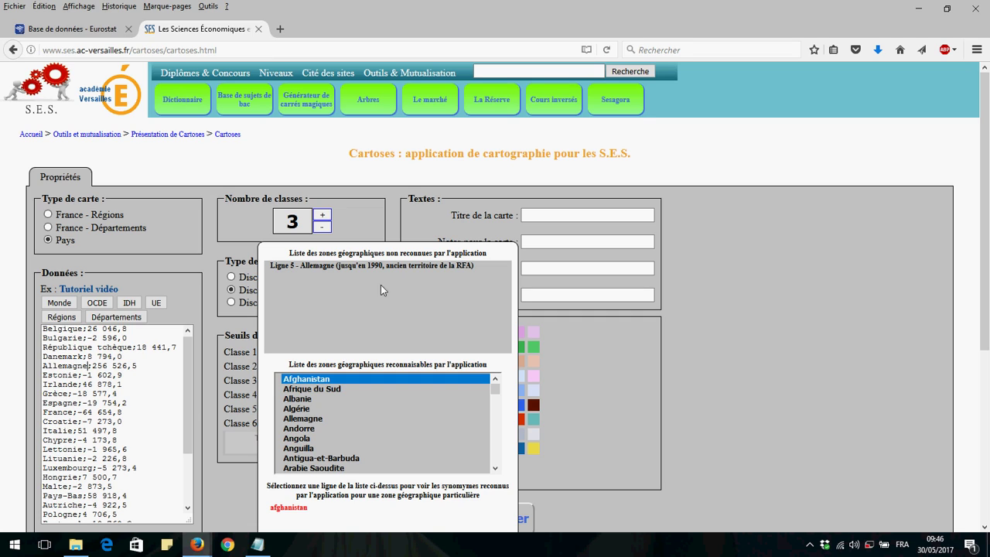
# Step: Close the list of unrecognised geographic zones and generate the map from the corrected data
pyautogui.moveTo(396, 253); pyautogui.dragTo(402, 241)
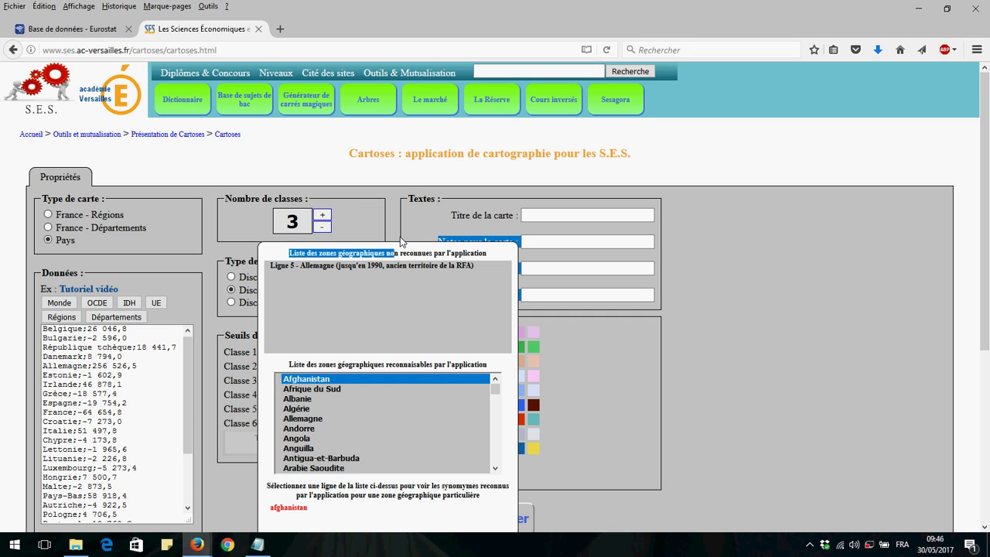
pyautogui.scroll(-4, 476, 416)
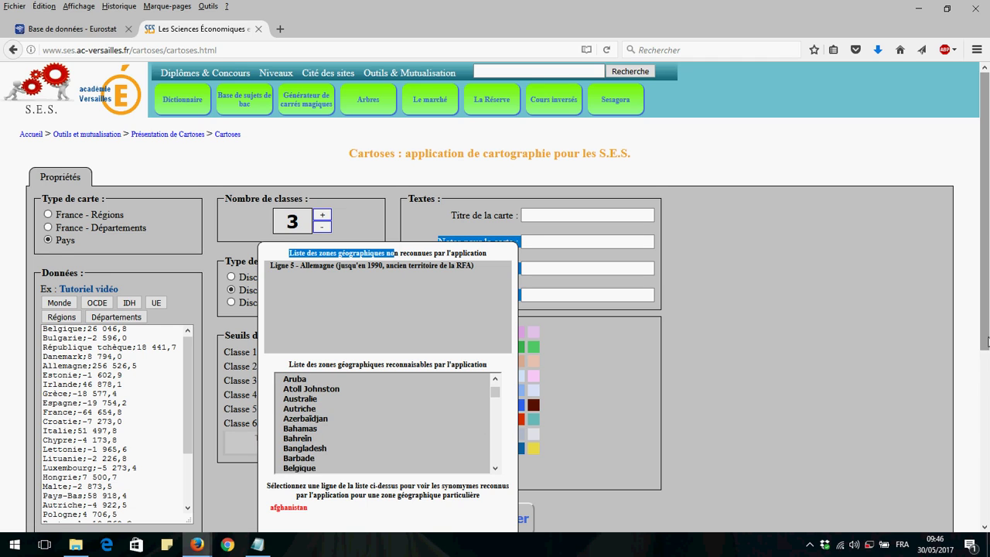
pyautogui.scroll(-2, 966, 392)
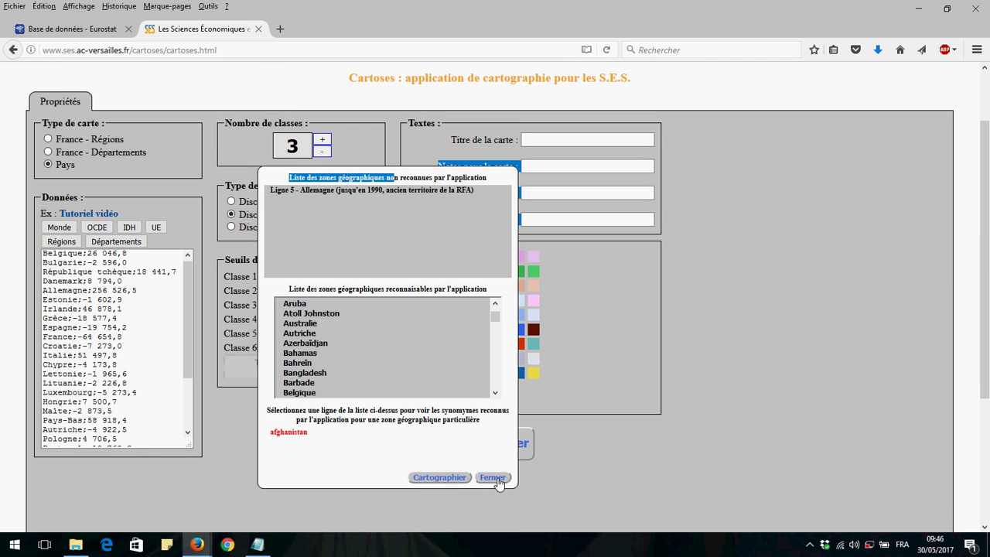
pyautogui.click(498, 479)
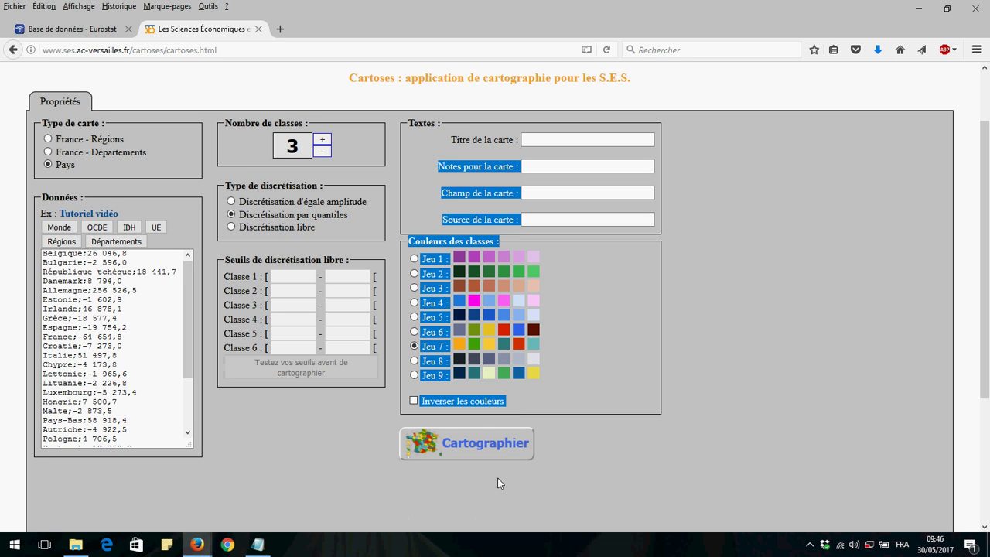
pyautogui.click(432, 446)
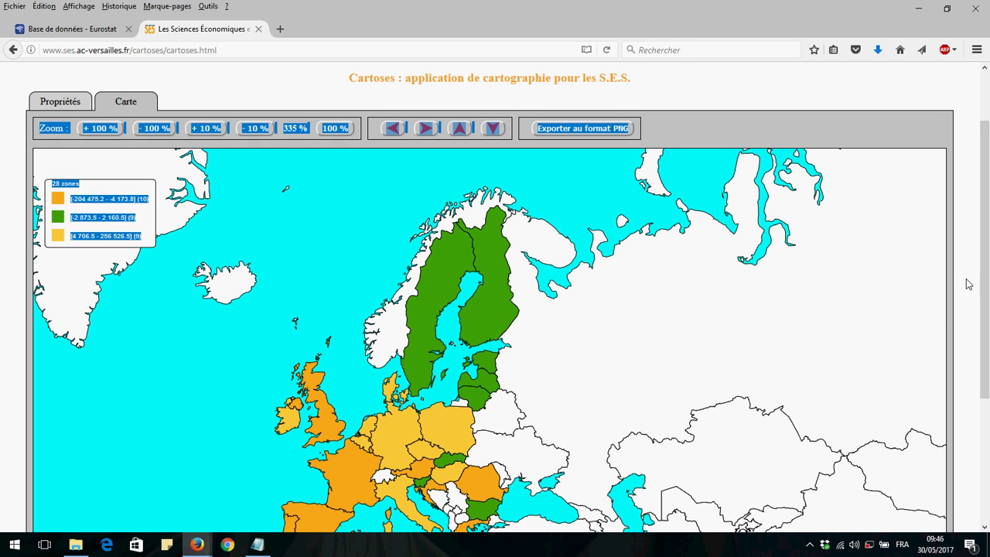
# Step: Move the map legend away from the corner to the area just west of Iceland
pyautogui.moveTo(985, 283); pyautogui.dragTo(988, 340)
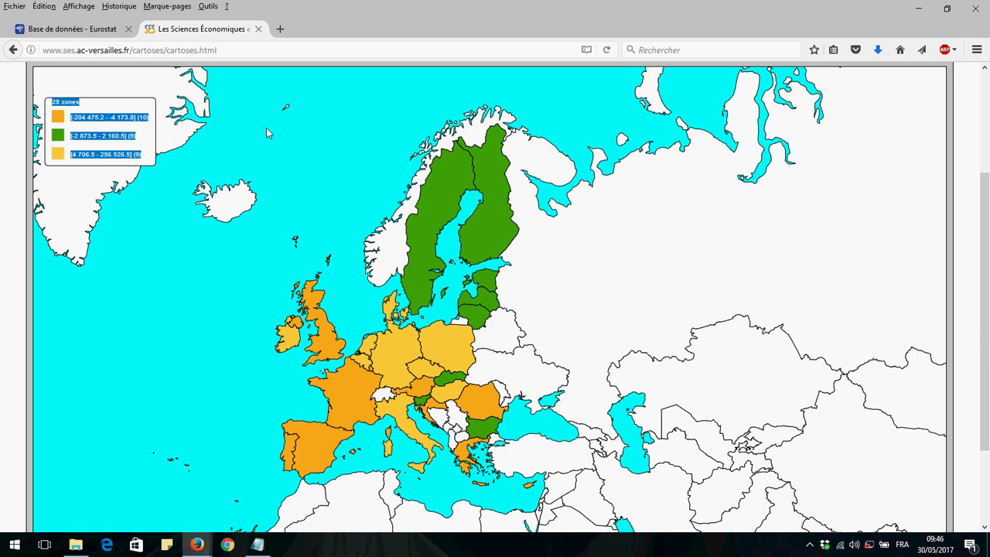
pyautogui.moveTo(130, 129); pyautogui.dragTo(188, 194)
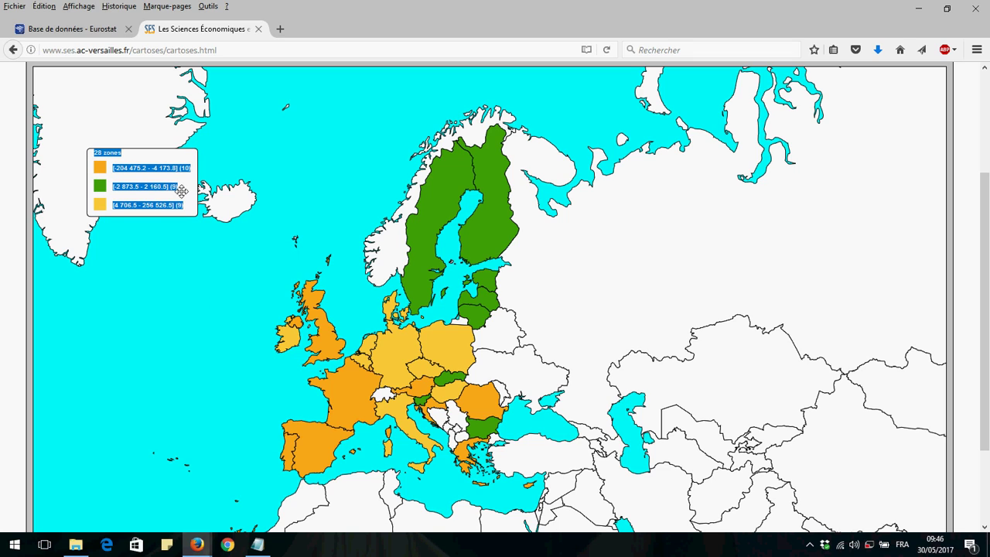